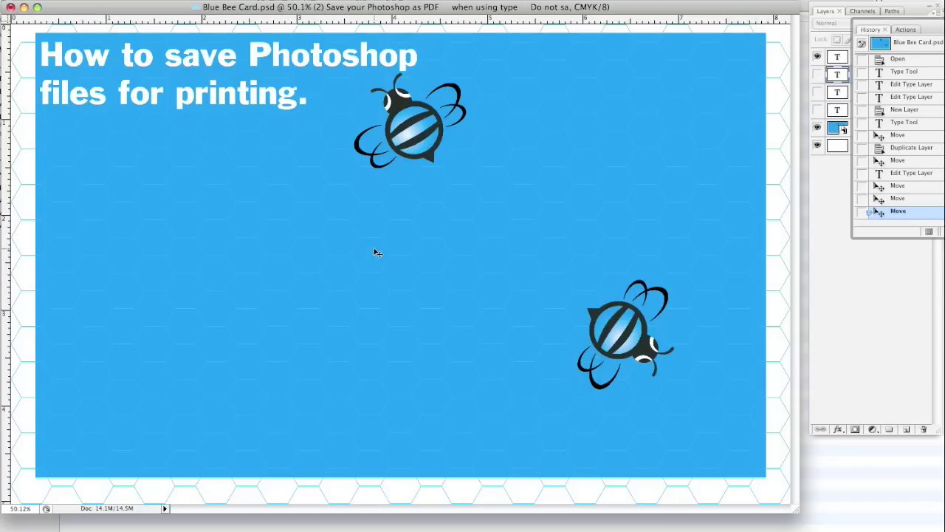
- In Image Size, change the width from 8.18 to 3.75 inches, keeping 300 pixels/inch
left_click(137, 0)
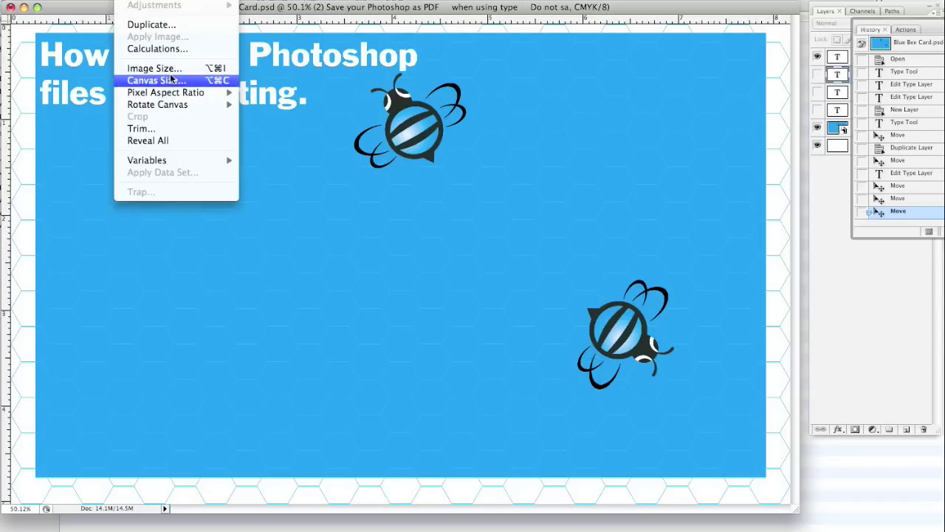
key("Escape")
left_click(137, 0)
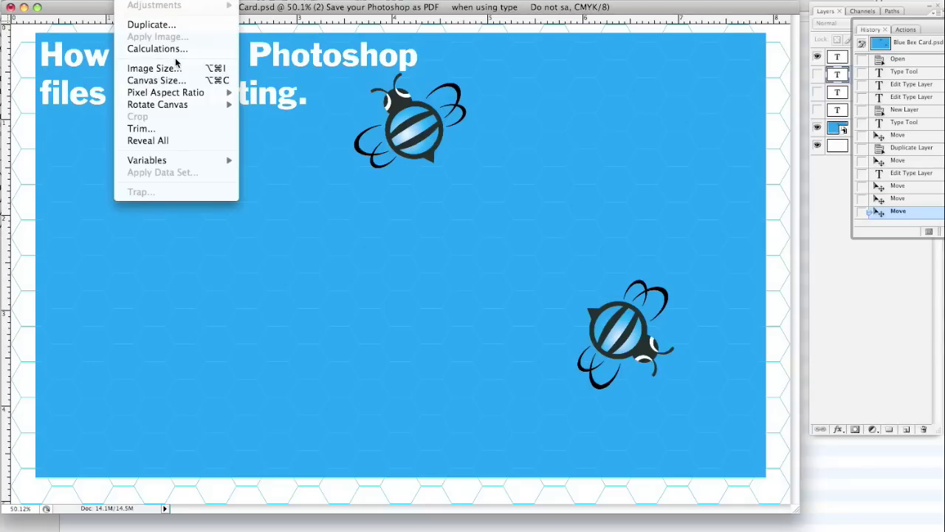
left_click(154, 68)
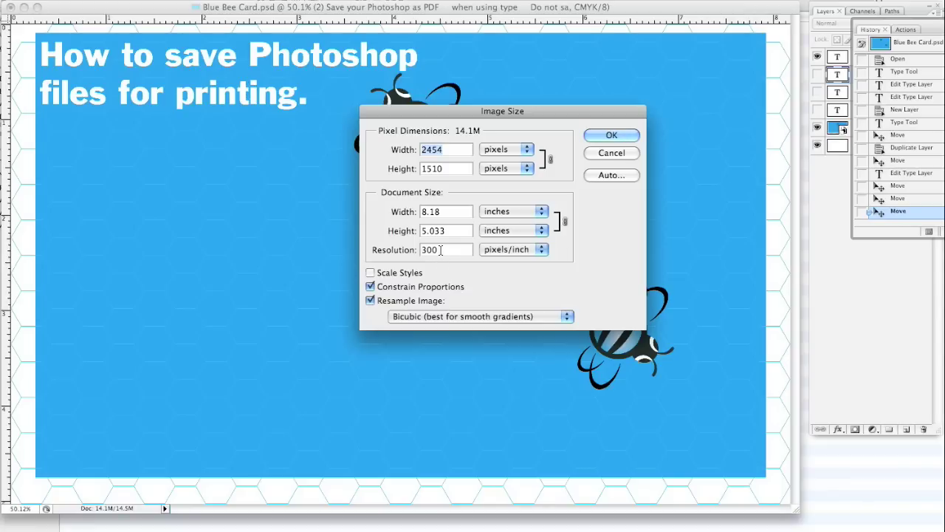
left_click_drag(441, 251, 422, 250)
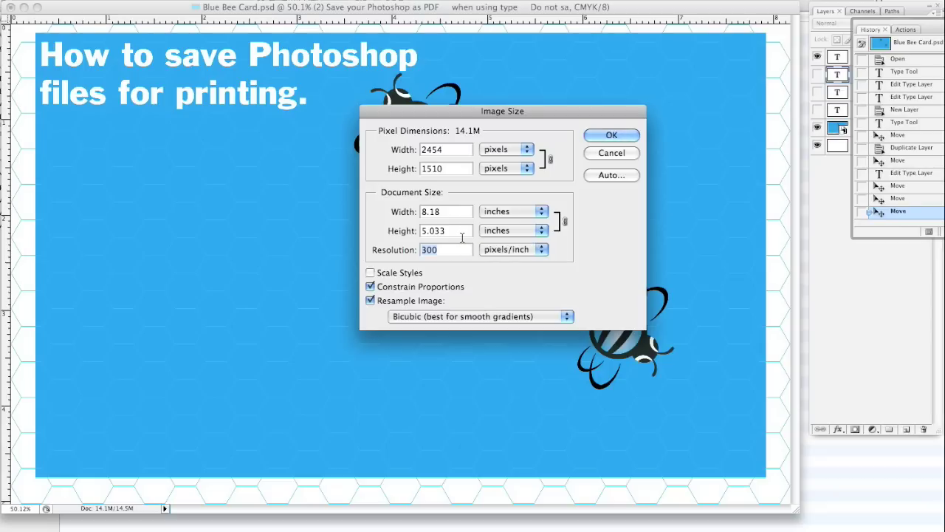
left_click_drag(452, 211, 385, 212)
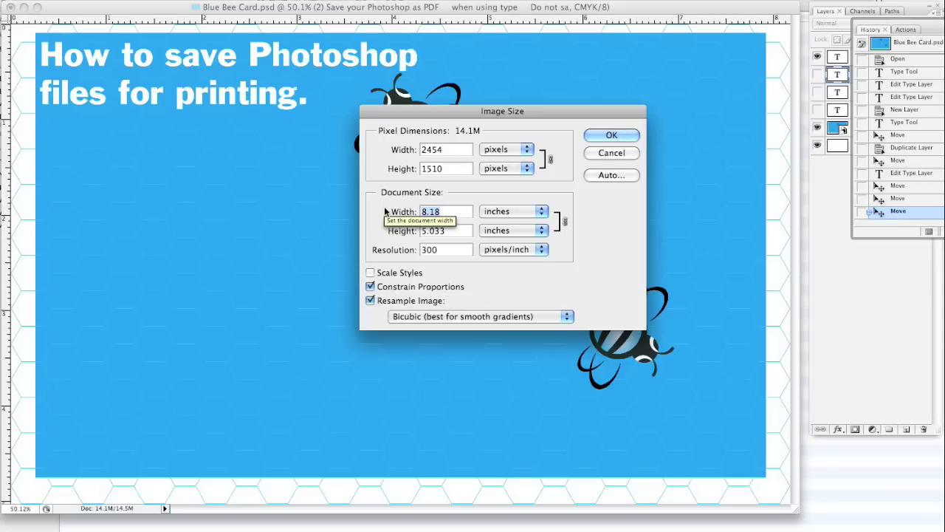
type("3.75")
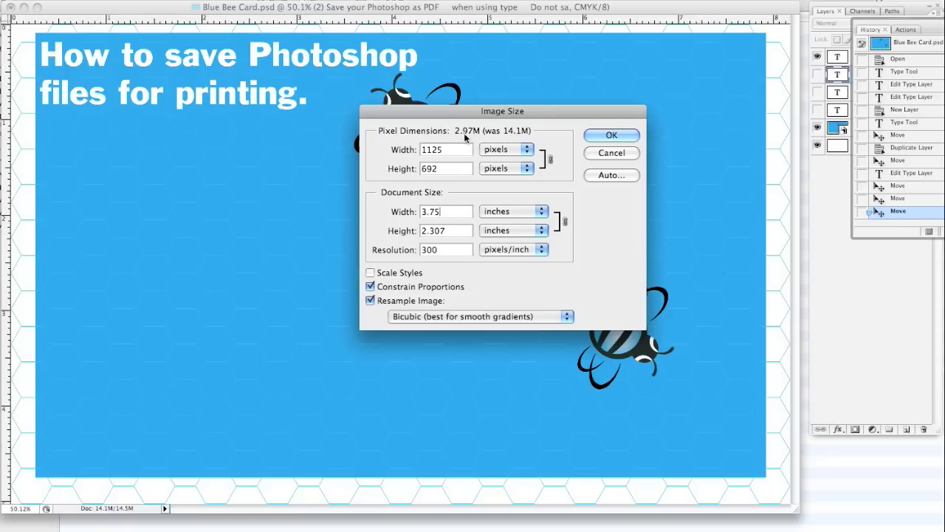
mouse_move(482, 135)
- Apply the 3.75-inch resize and enlarge the document window around the card at actual size
left_click(610, 136)
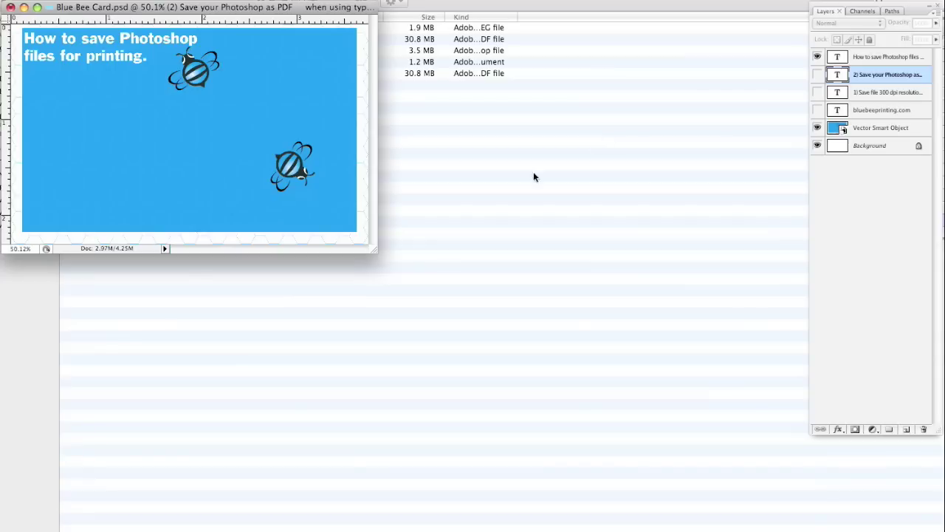
left_click_drag(374, 250, 800, 478)
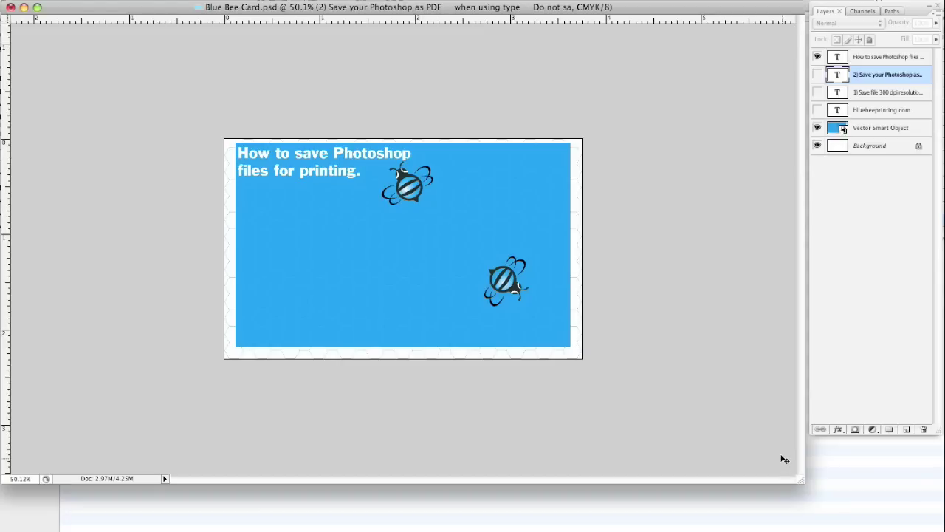
key("super+equal")
key("super+equal")
key("super+equal")
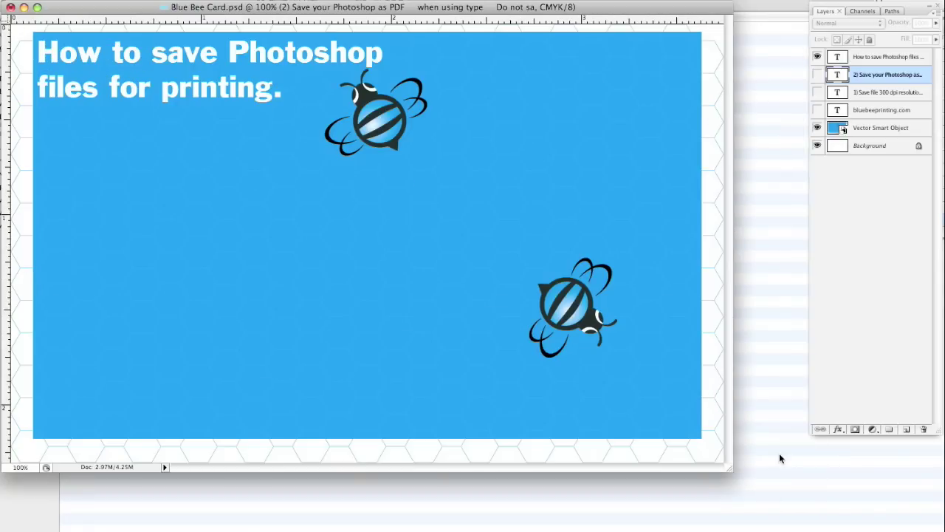
key("super+minus")
left_click_drag(730, 469, 800, 480)
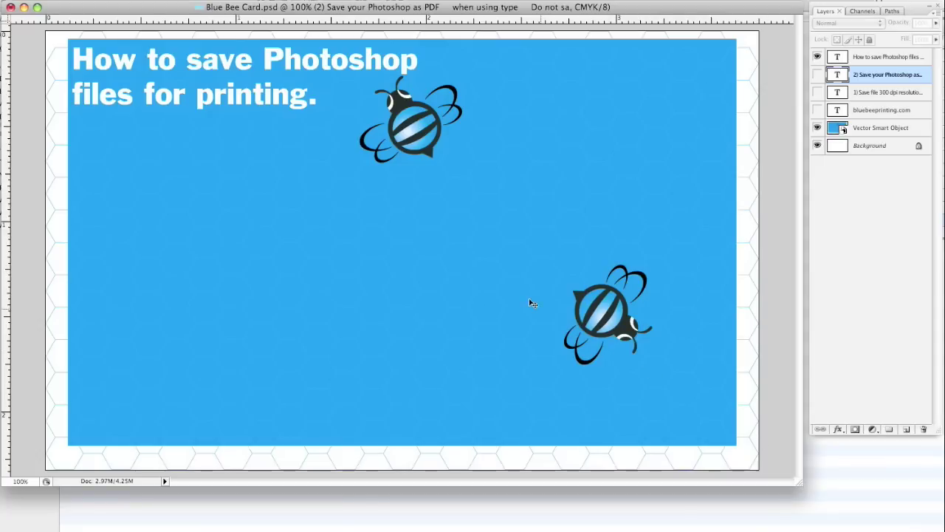
- Reopen Image Size to confirm the 3.75-inch width, then close it unchanged
left_click(140, 0)
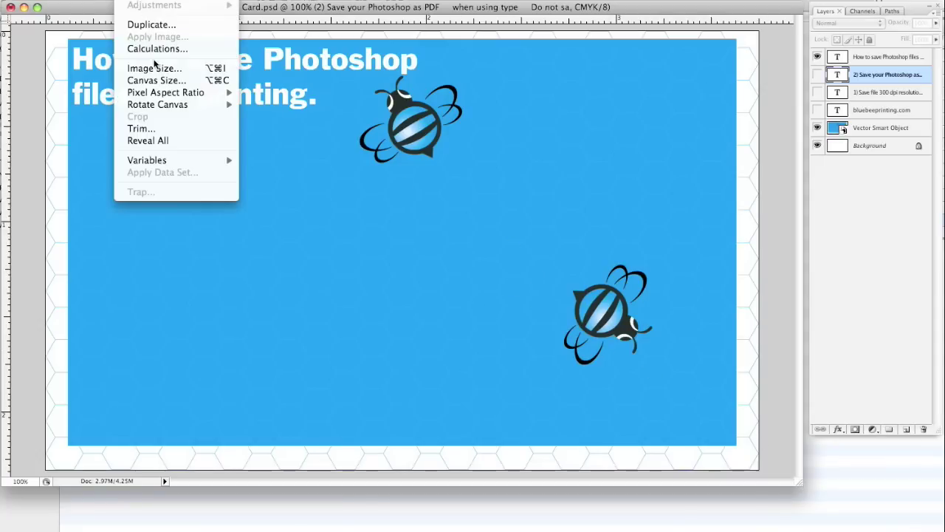
left_click(156, 69)
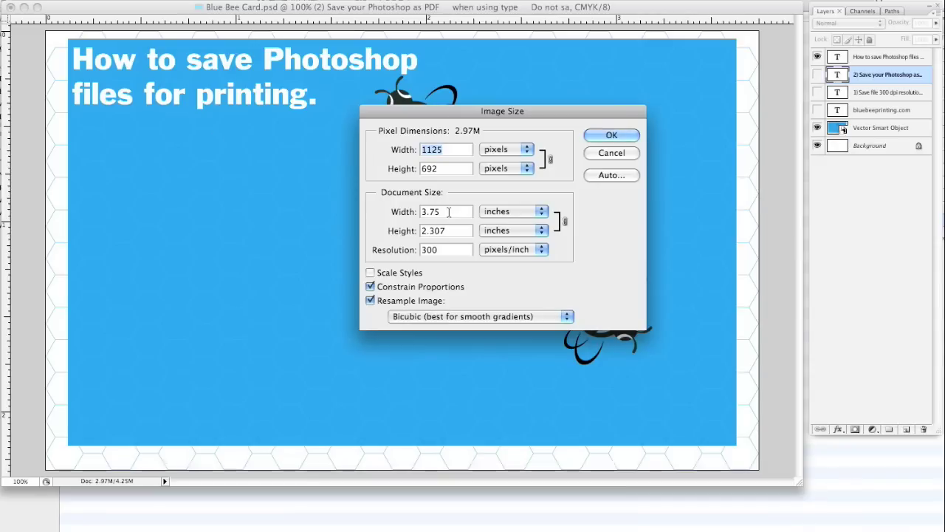
double_click(448, 212)
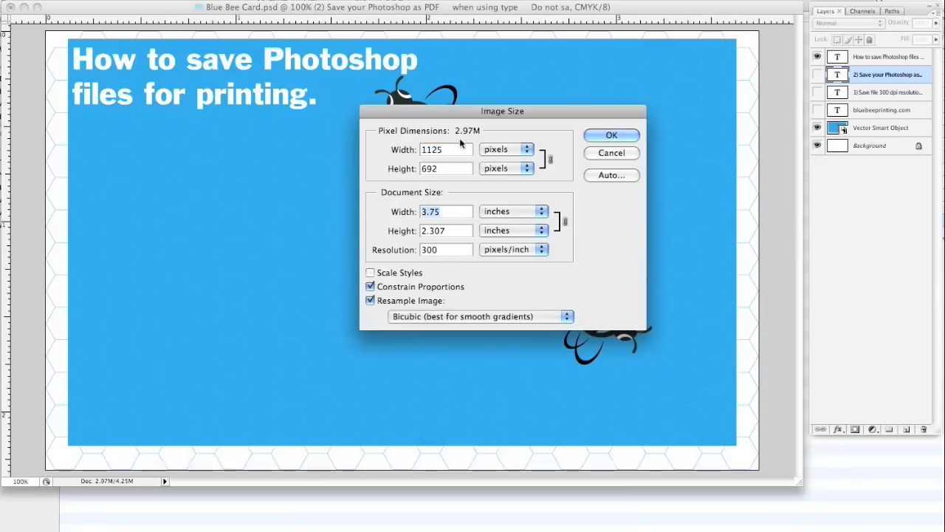
left_click(598, 158)
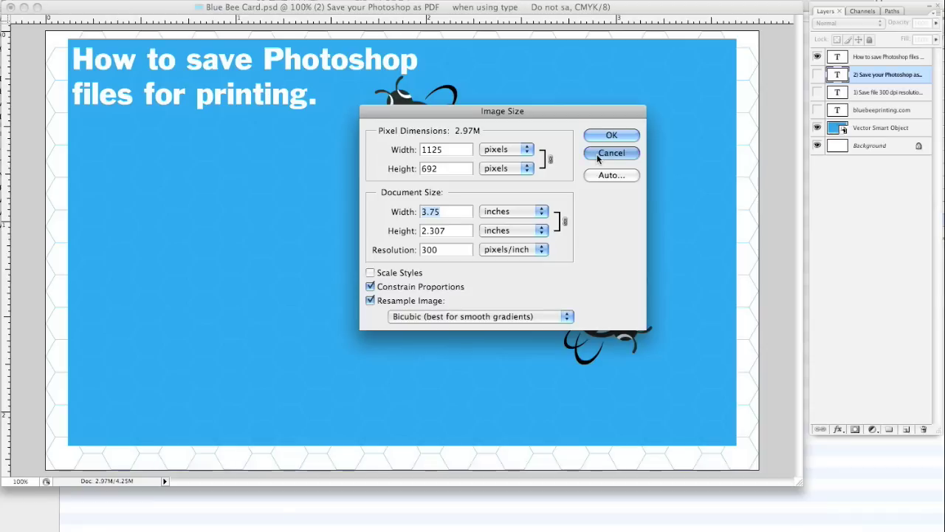
left_click(598, 158)
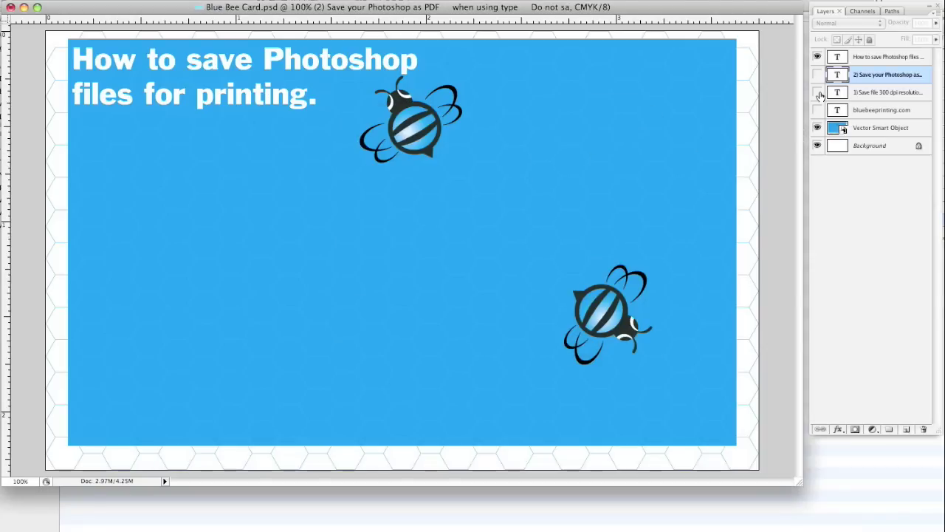
- Make the '1) Save file 300 dpi' tip and bluebeeprinting.com text layers visible
left_click(816, 95)
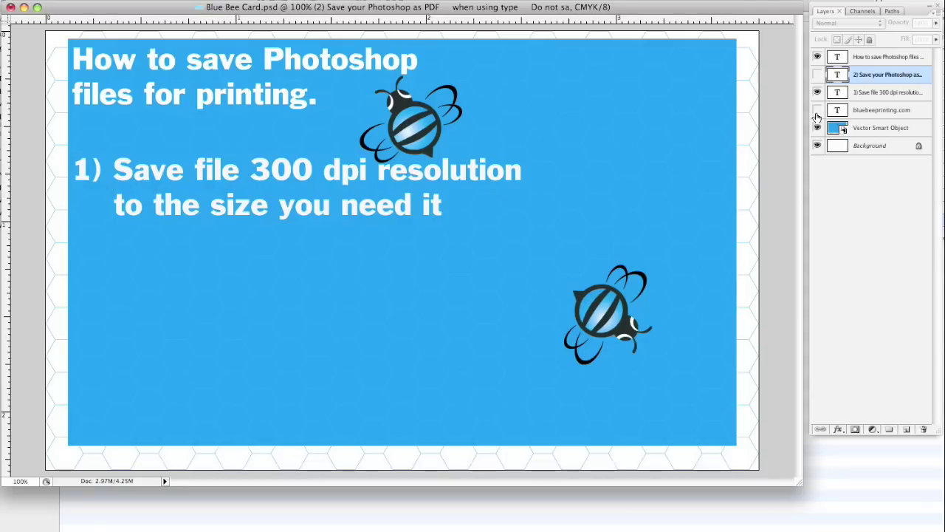
left_click(817, 111)
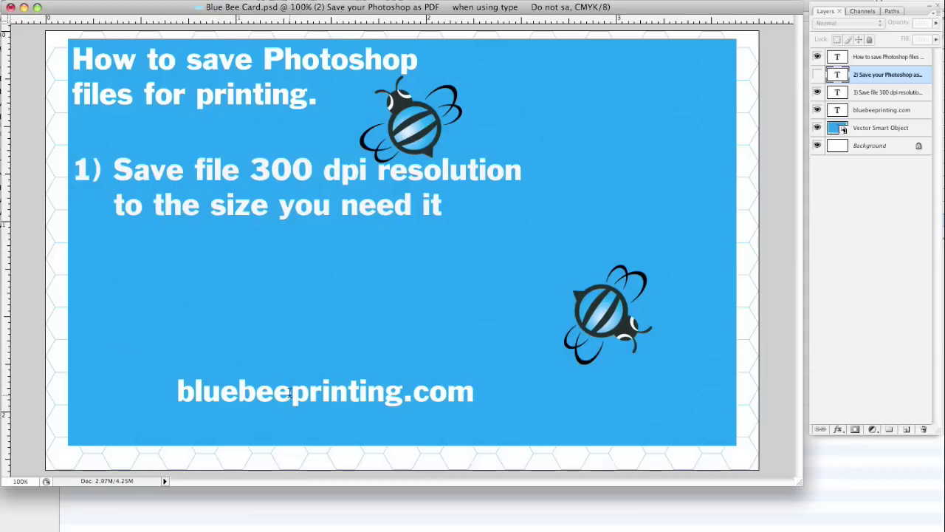
left_click(176, 390)
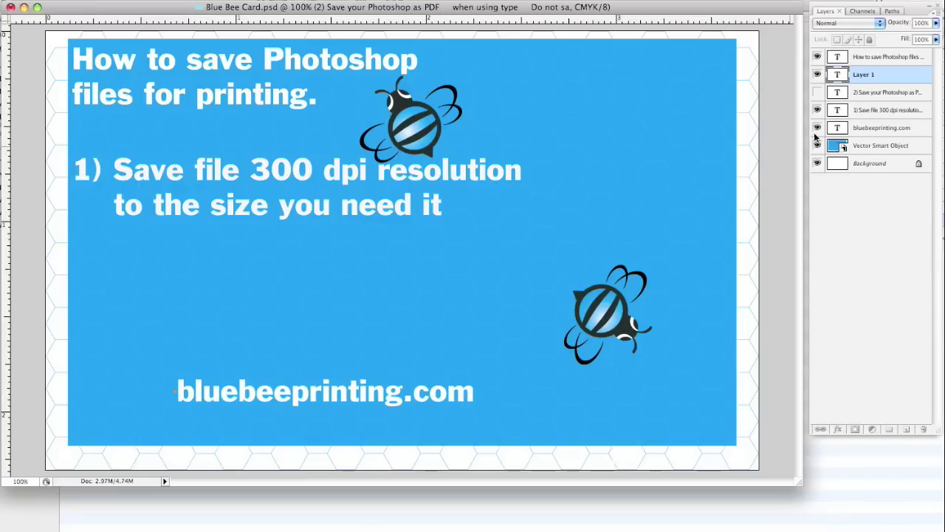
left_click(880, 128)
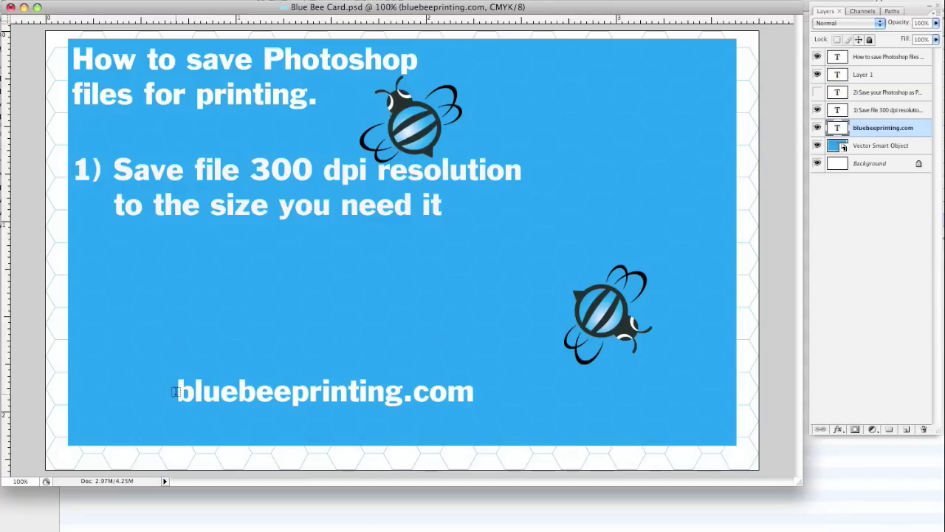
left_click(177, 391)
type("www.")
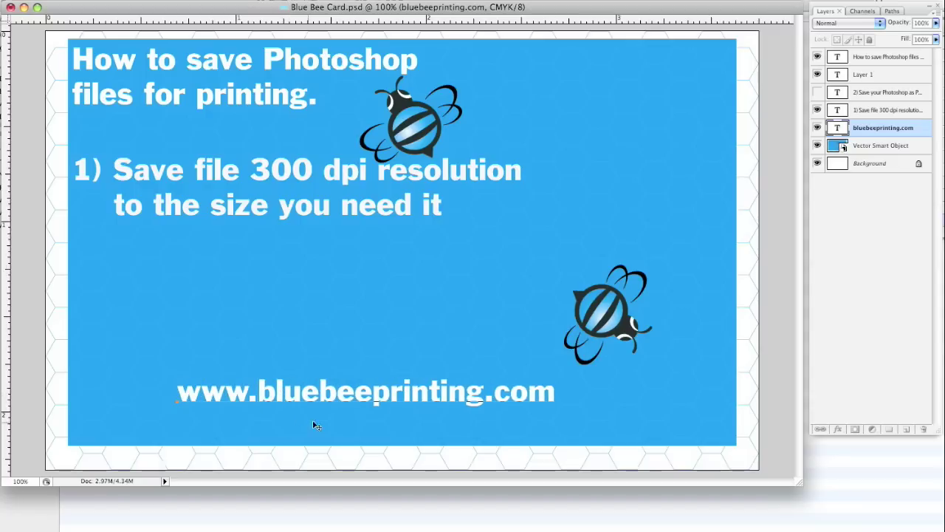
key("super+Return")
left_click_drag(329, 403, 285, 401)
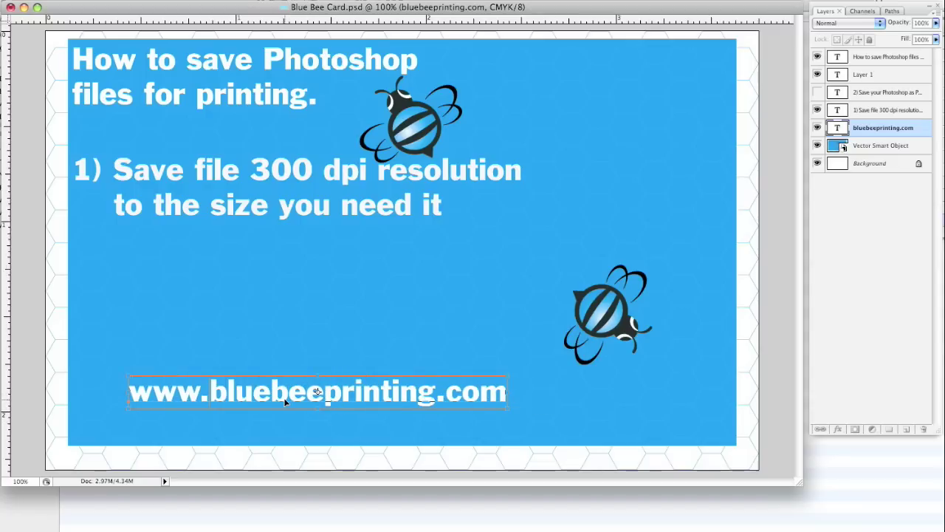
key("t")
triple_click(285, 401)
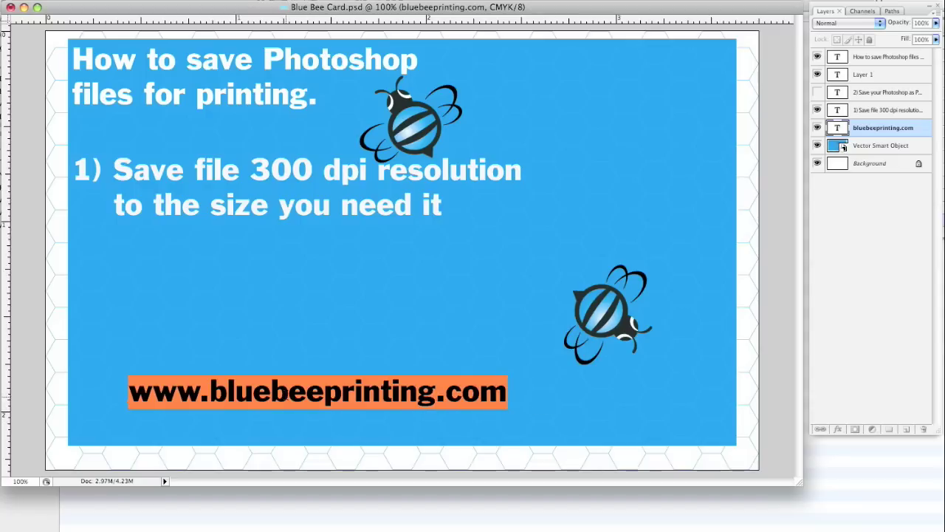
left_click(288, 397)
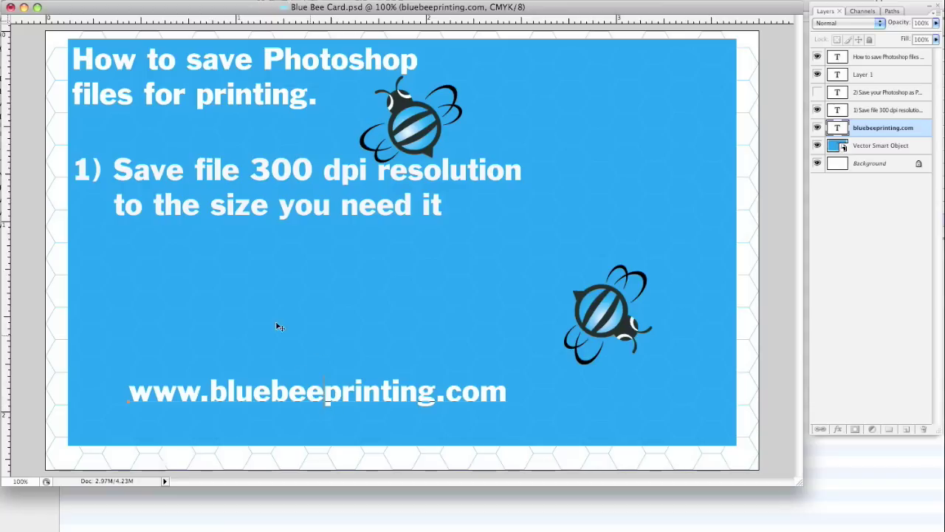
left_click(80, 1)
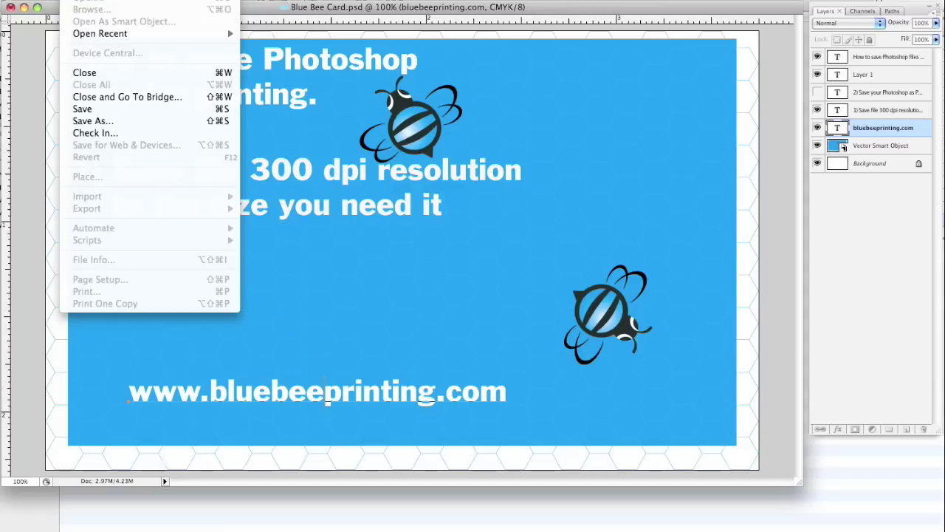
left_click(117, 121)
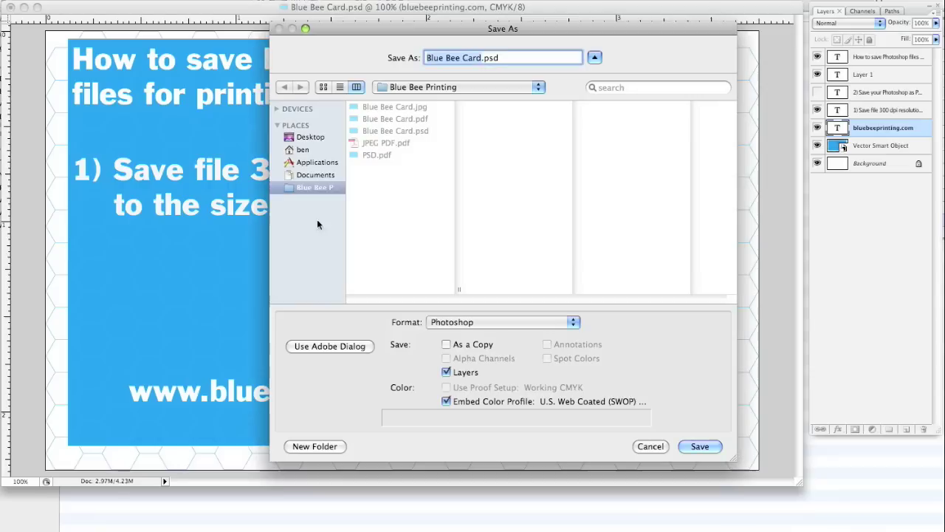
left_click(502, 323)
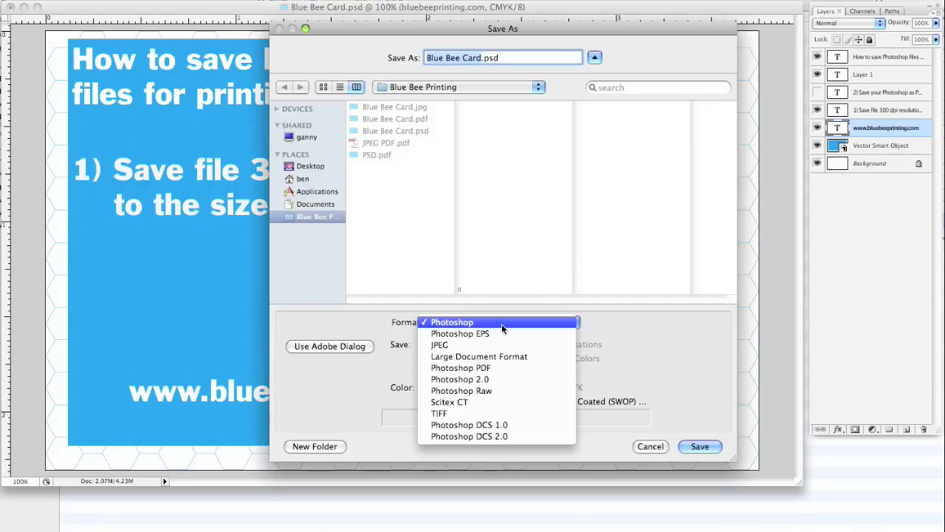
left_click(546, 346)
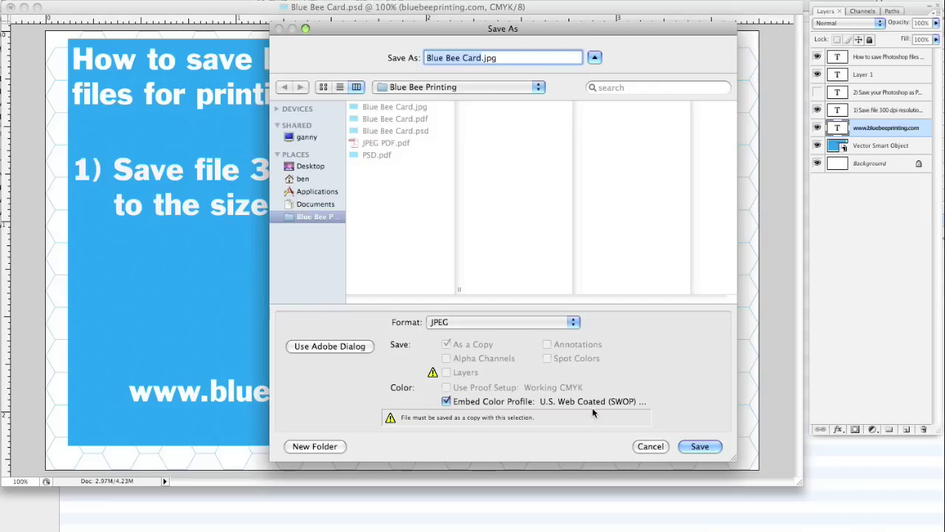
left_click(639, 449)
double_click(390, 396)
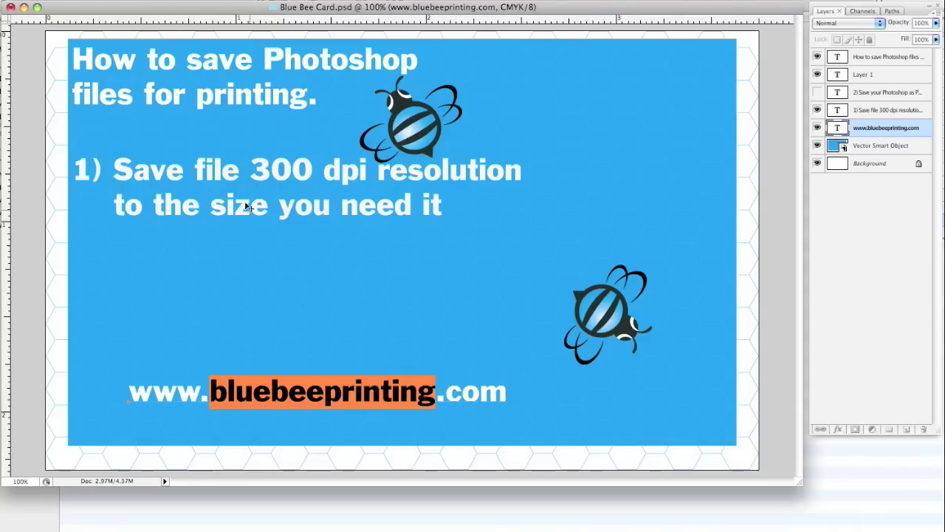
left_click(92, 1)
mouse_move(74, 1)
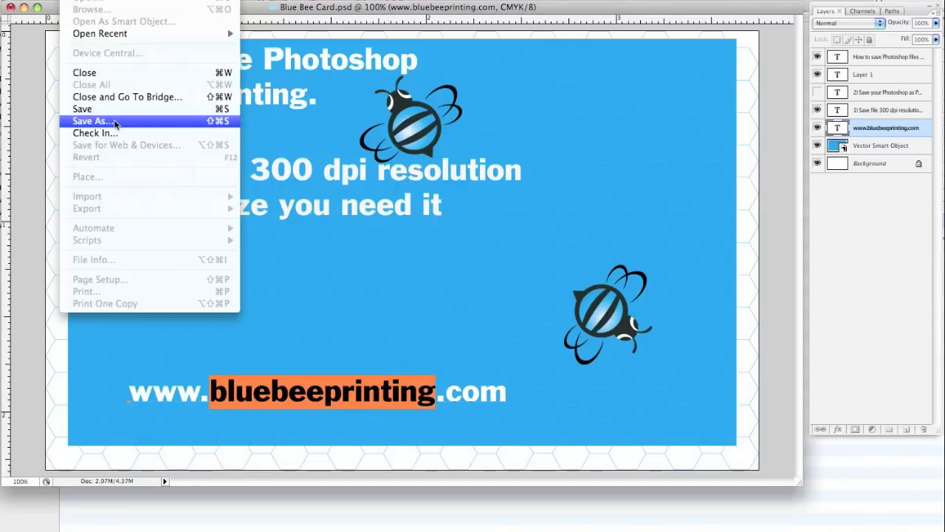
left_click(114, 121)
left_click(481, 322)
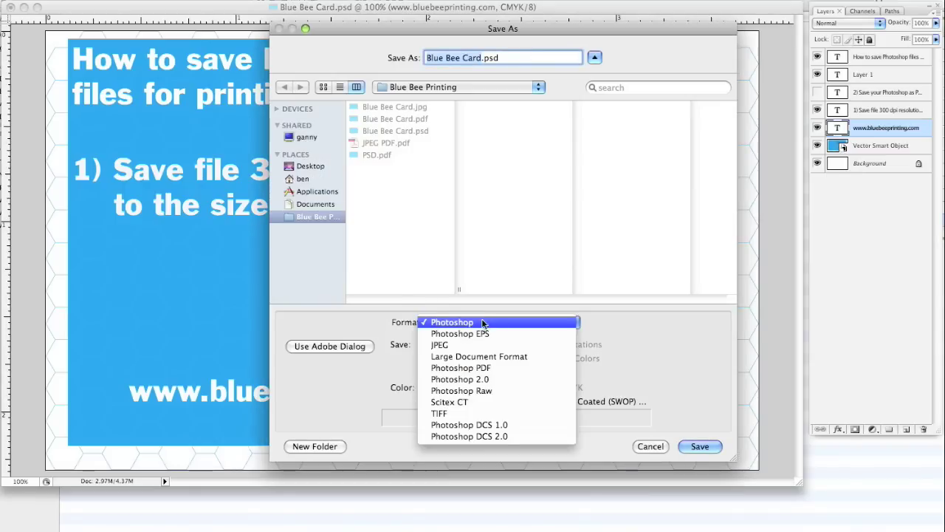
left_click(503, 368)
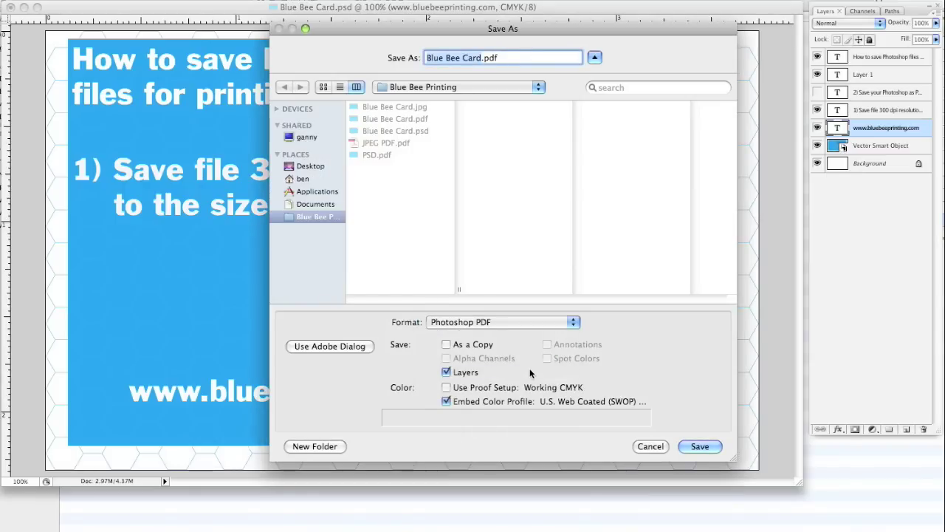
left_click(648, 448)
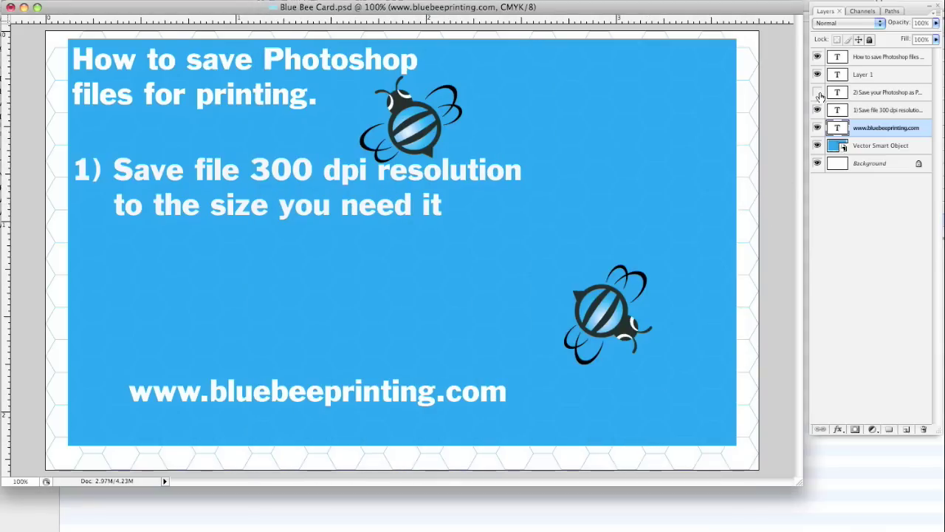
- Make the '2) Save your Photoshop as PDF' tip layer visible
left_click(817, 93)
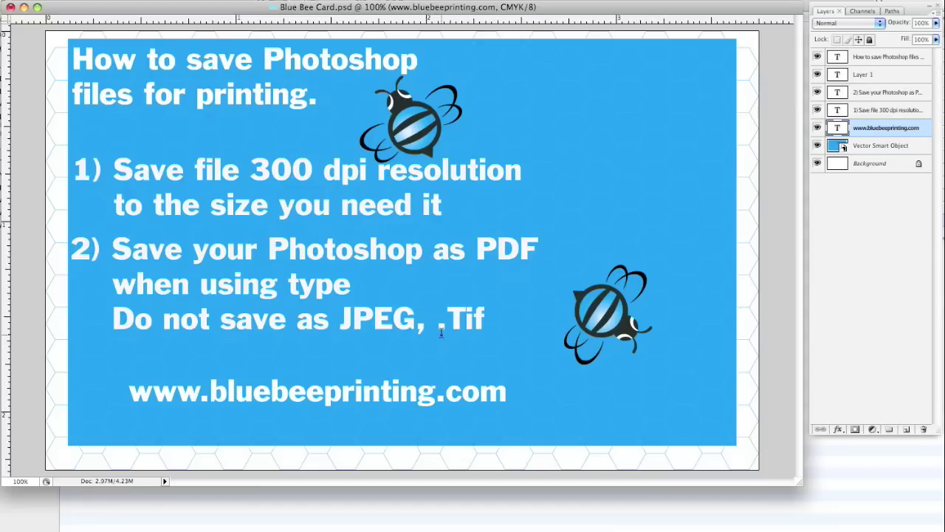
- Save As Photoshop PDF, declining to replace the existing Blue Bee Card.pdf
left_click(70, 0)
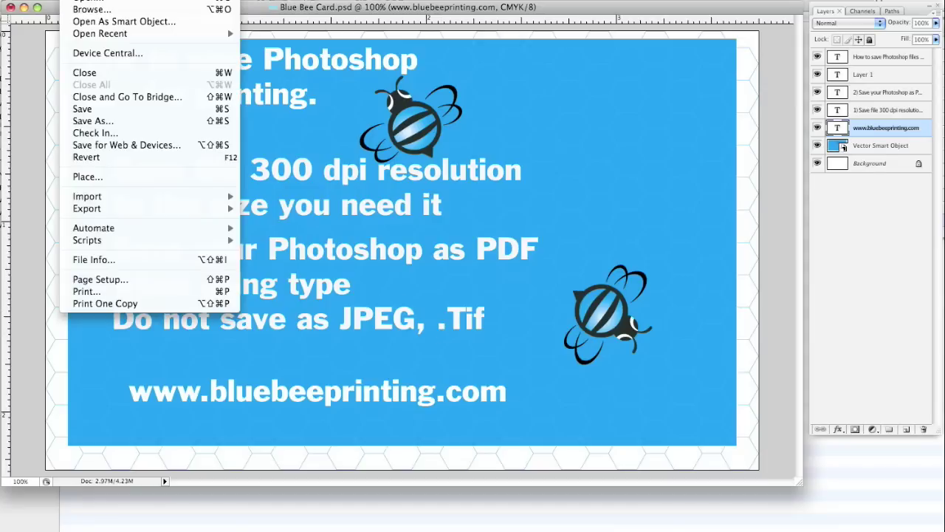
left_click(105, 121)
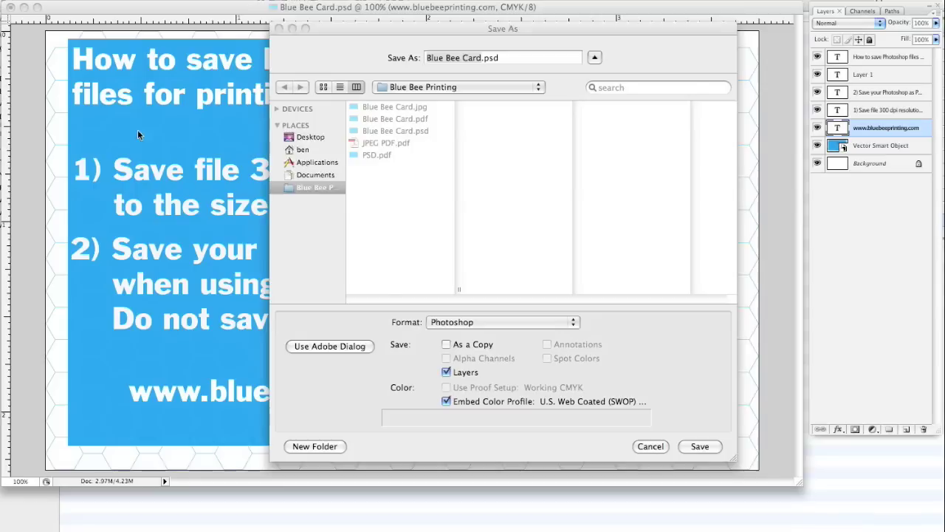
left_click(489, 322)
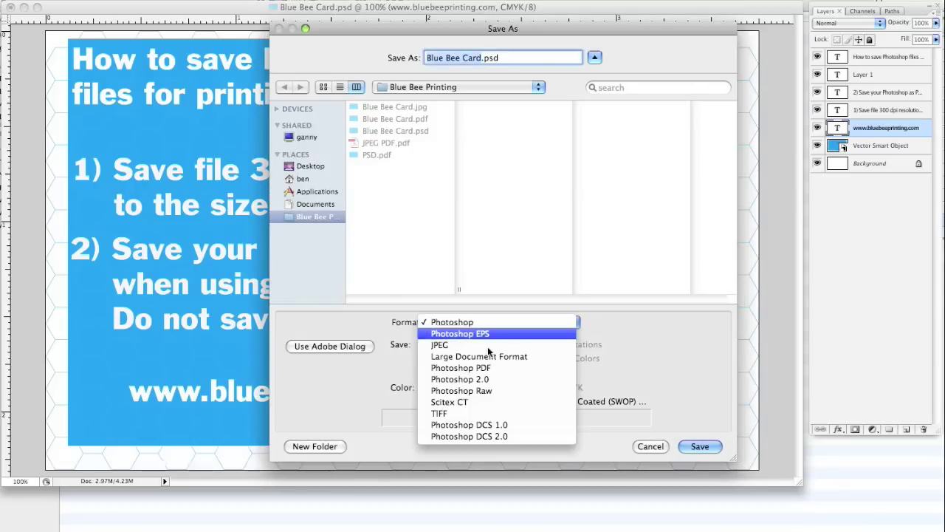
left_click(492, 368)
left_click(701, 447)
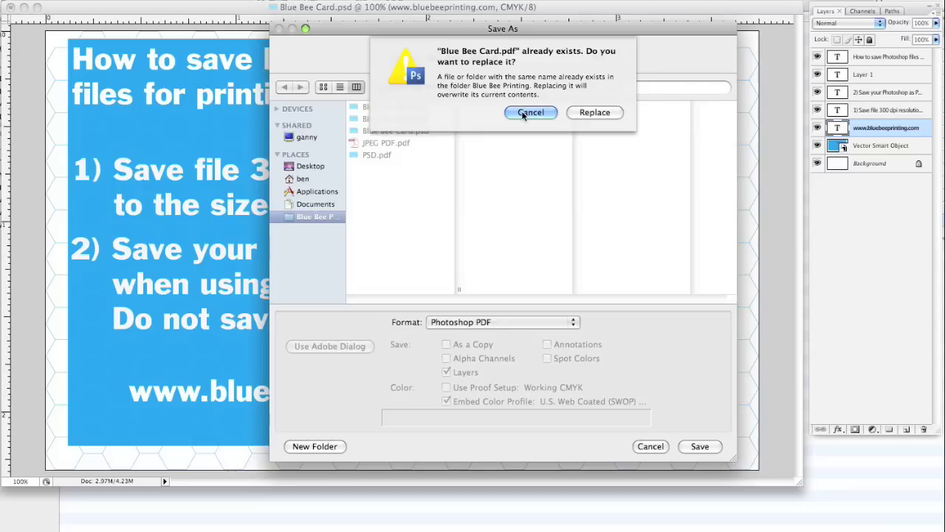
left_click(522, 113)
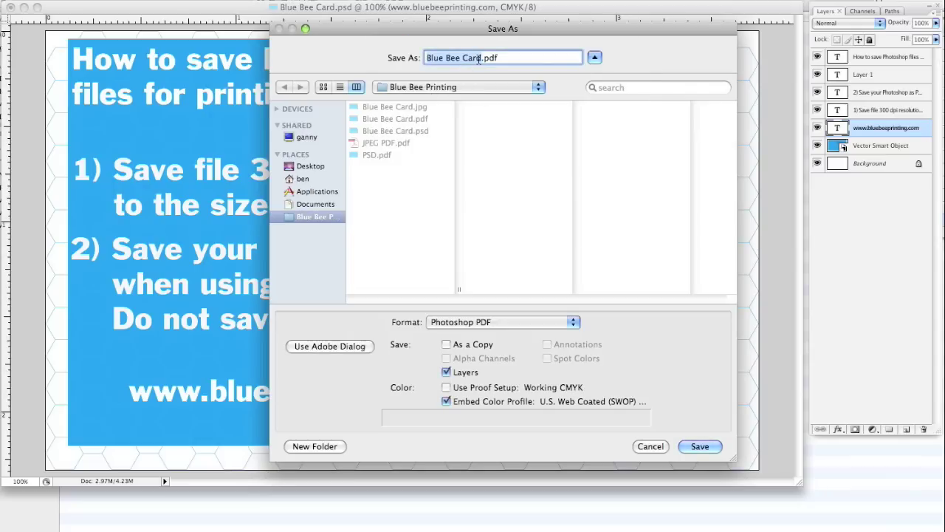
- Rename the file to Blue Bee Card1.pdf, save, and accept the alert to reach PDF options
left_click(480, 58)
type("1")
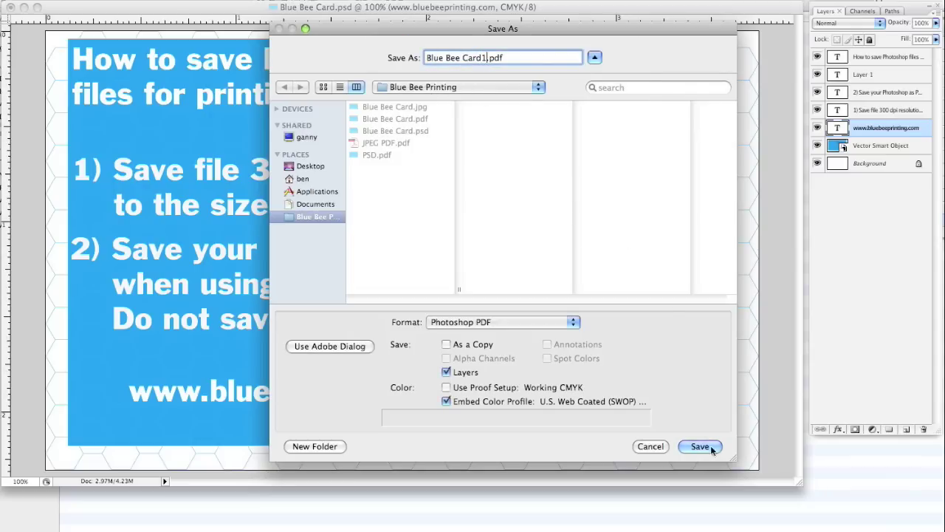
left_click(706, 449)
left_click(602, 156)
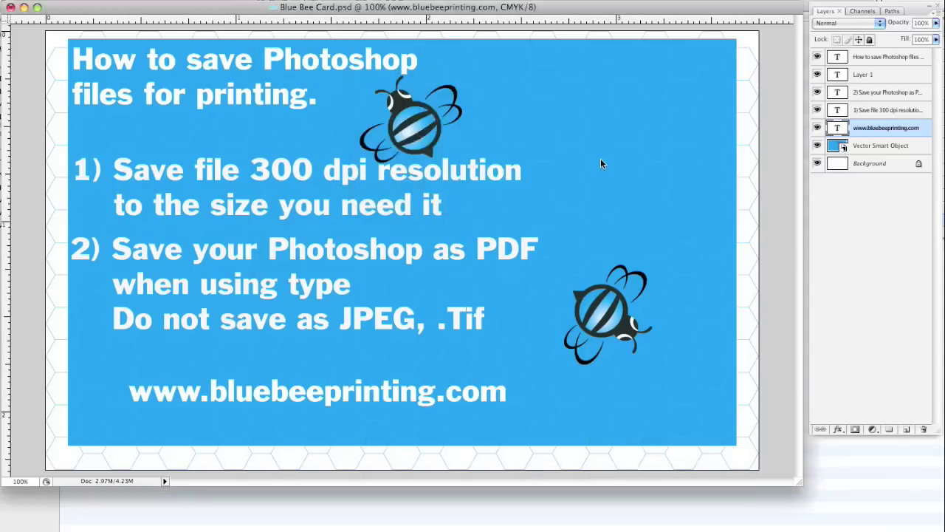
left_click(311, 173)
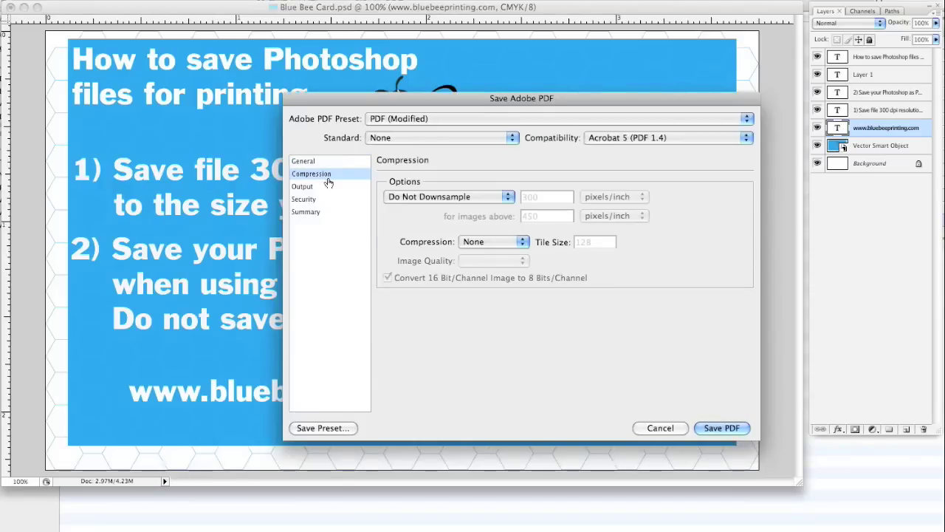
- Keep Do Not Downsample, review the Output, Security and Summary PDF panels, then cancel
left_click(442, 201)
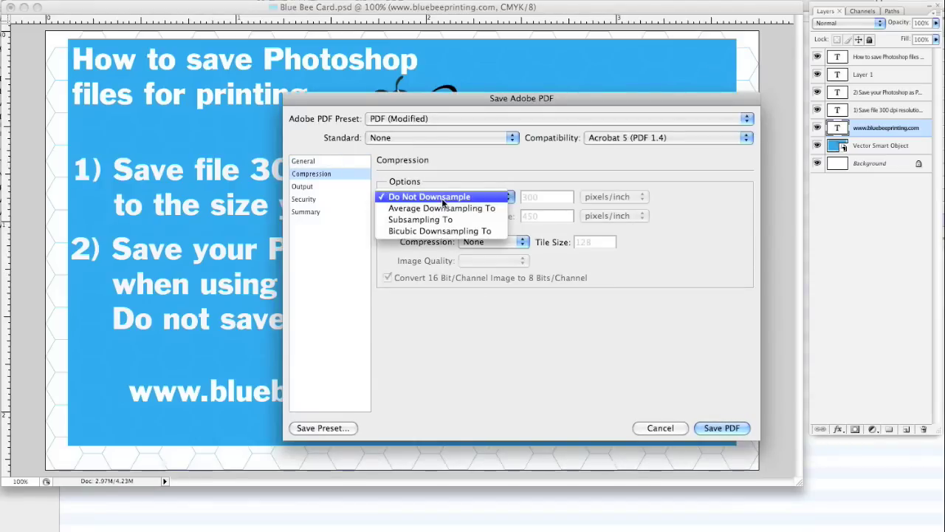
left_click(443, 199)
left_click(316, 187)
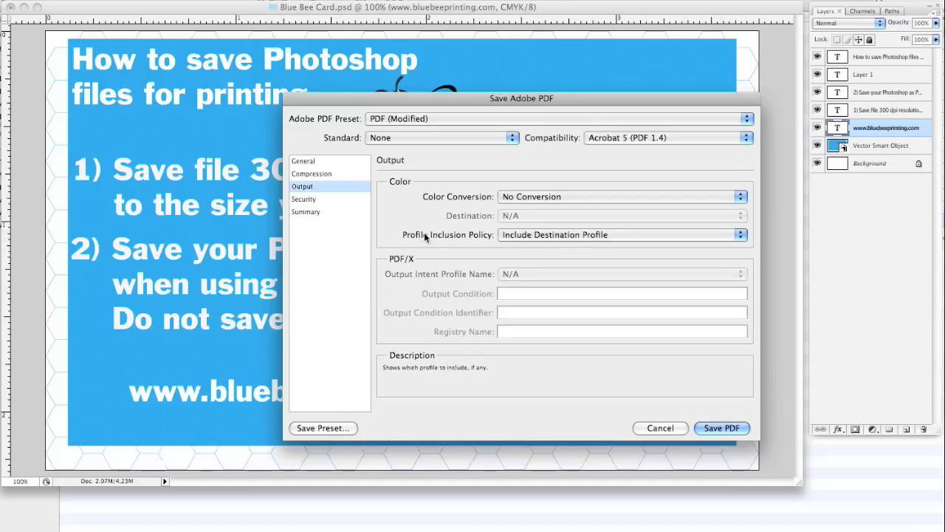
left_click(311, 200)
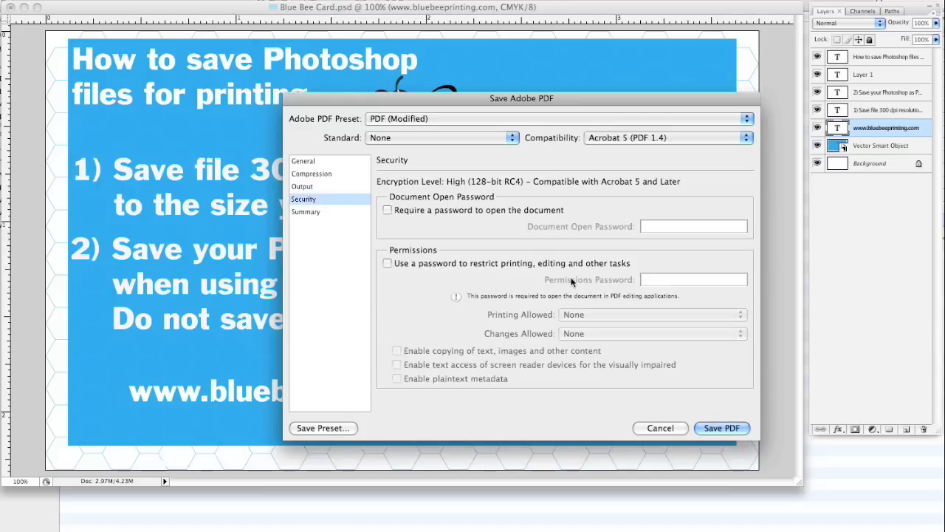
left_click(327, 212)
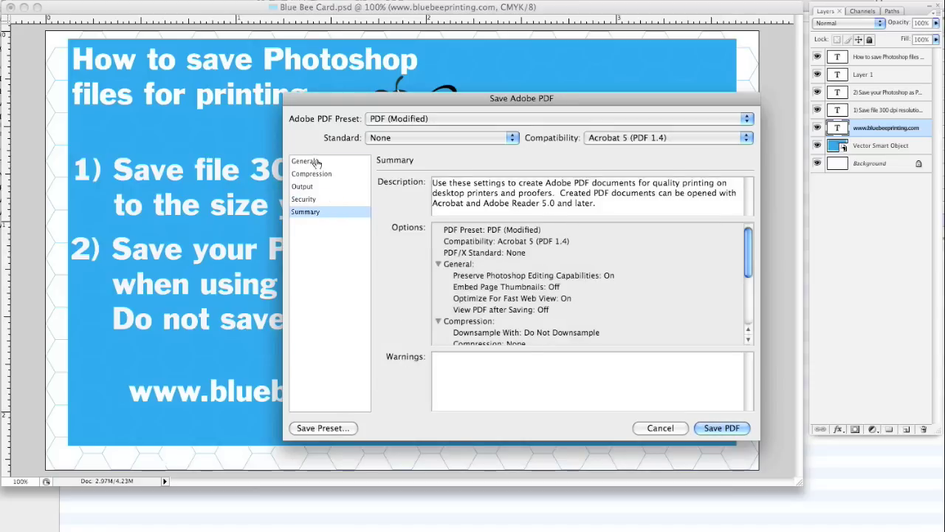
left_click(317, 163)
left_click(319, 173)
left_click(317, 187)
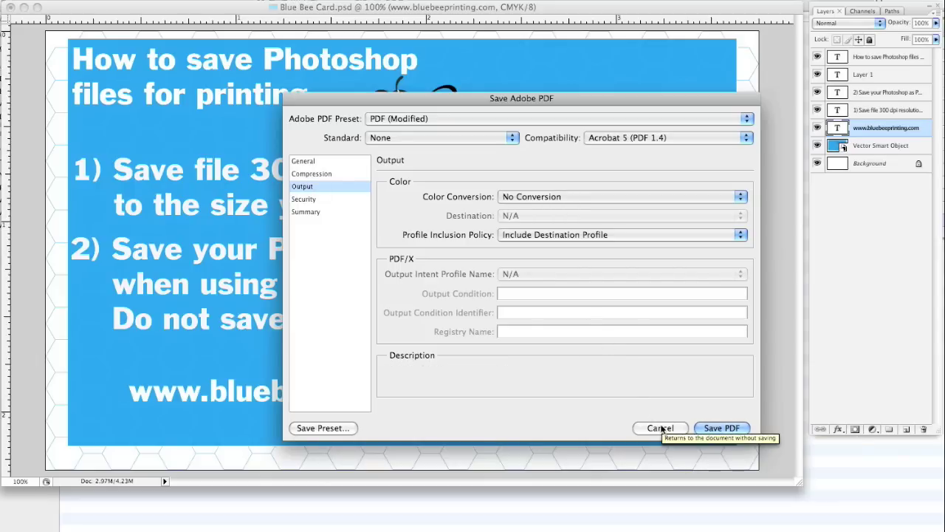
left_click(659, 429)
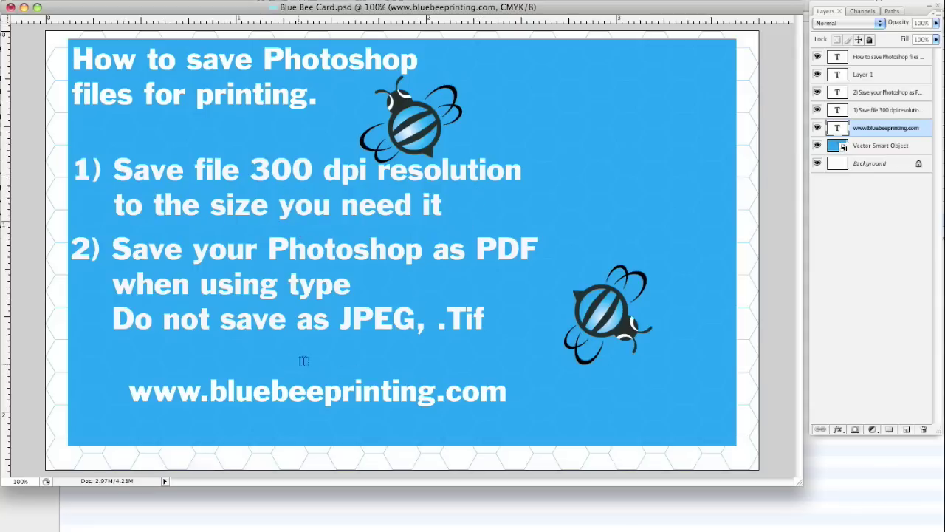
triple_click(315, 394)
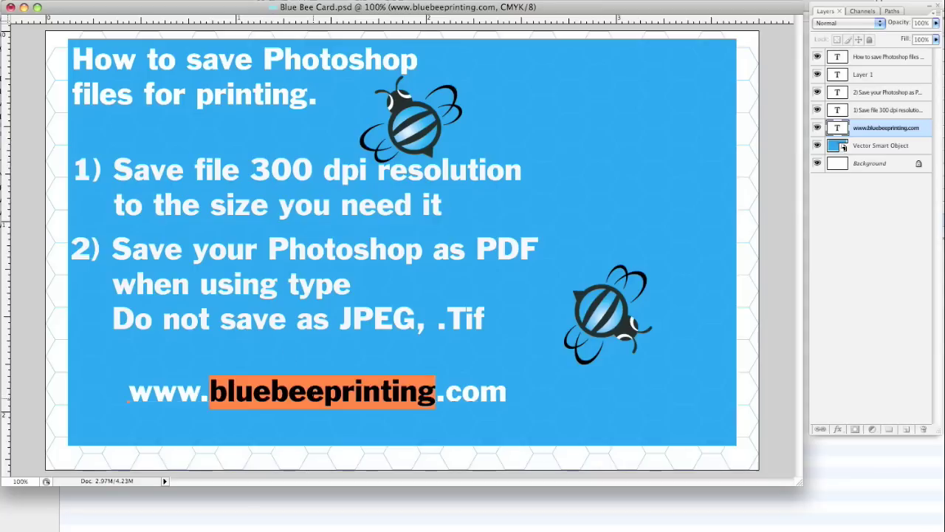
left_click(315, 394)
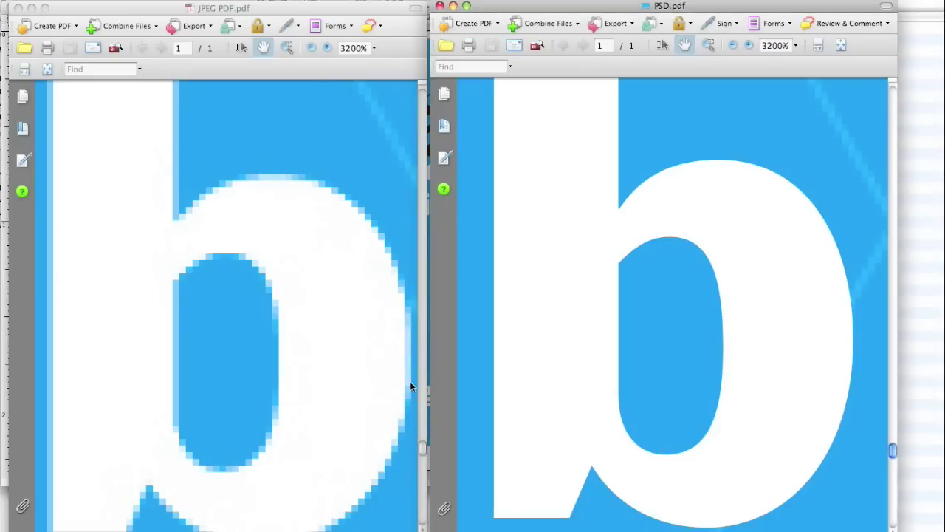
- Nudge the JPEG PDF view of the letter b, then bring PSD.pdf forward to compare
left_click_drag(352, 365, 350, 355)
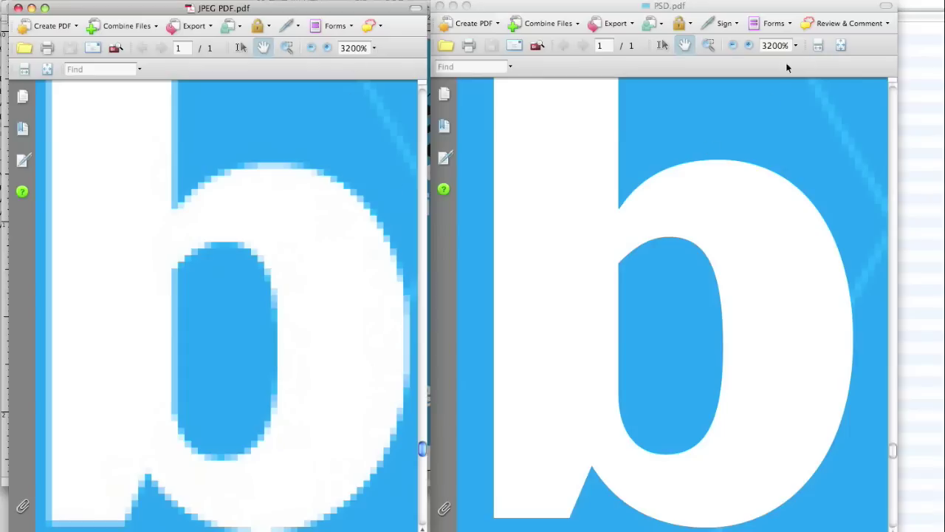
left_click(720, 186)
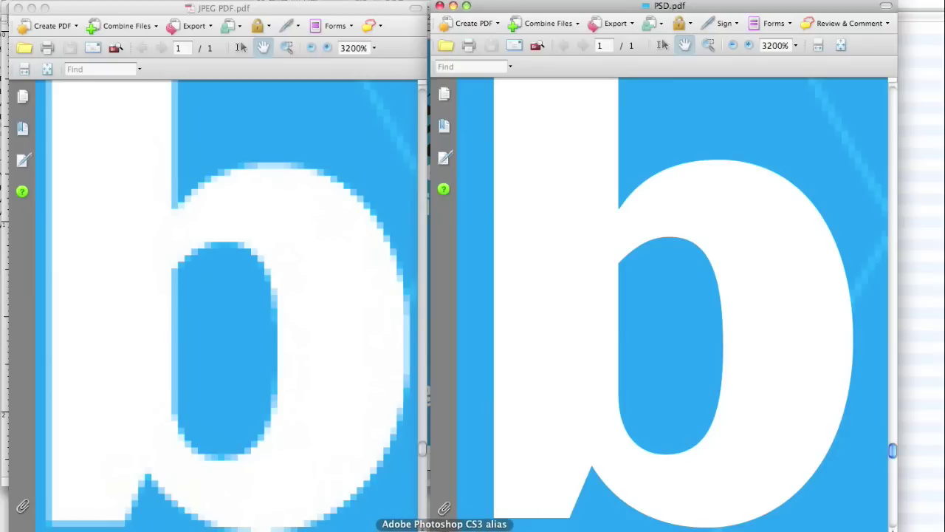
right_click(444, 530)
left_click(444, 529)
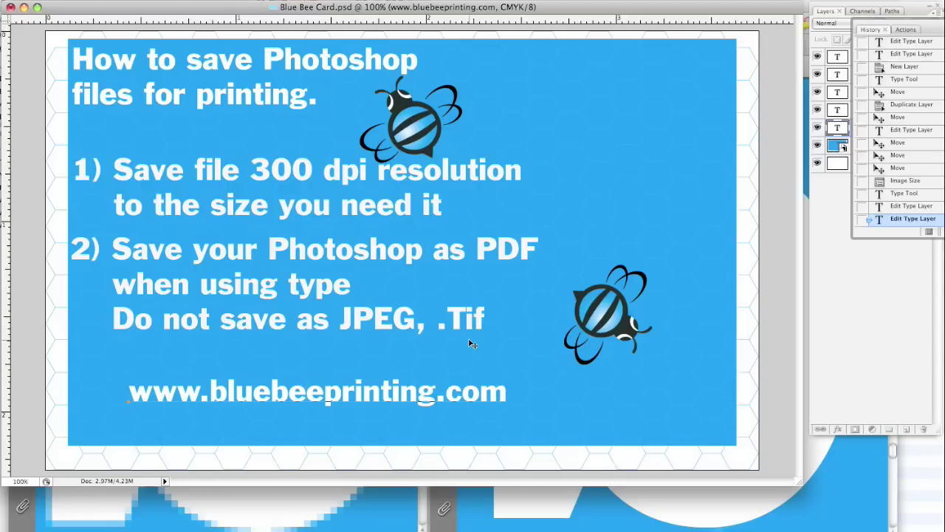
left_click(406, 501)
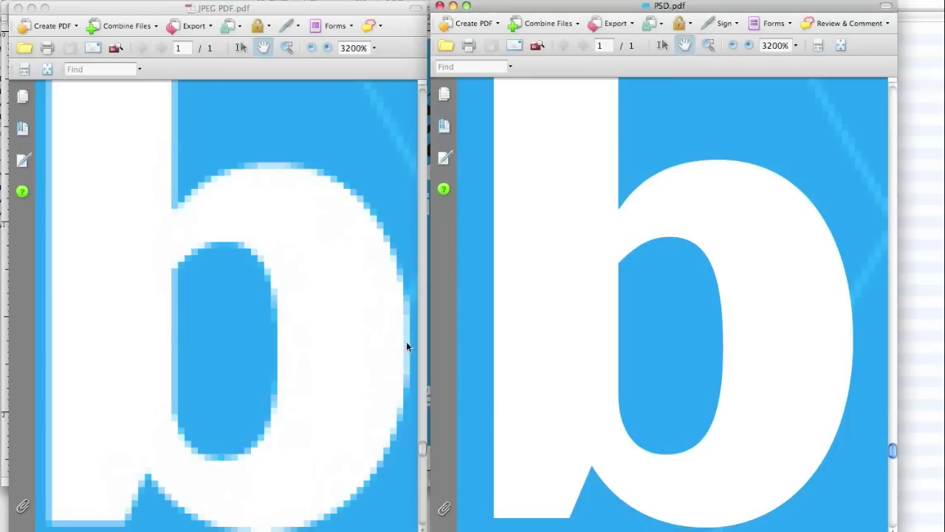